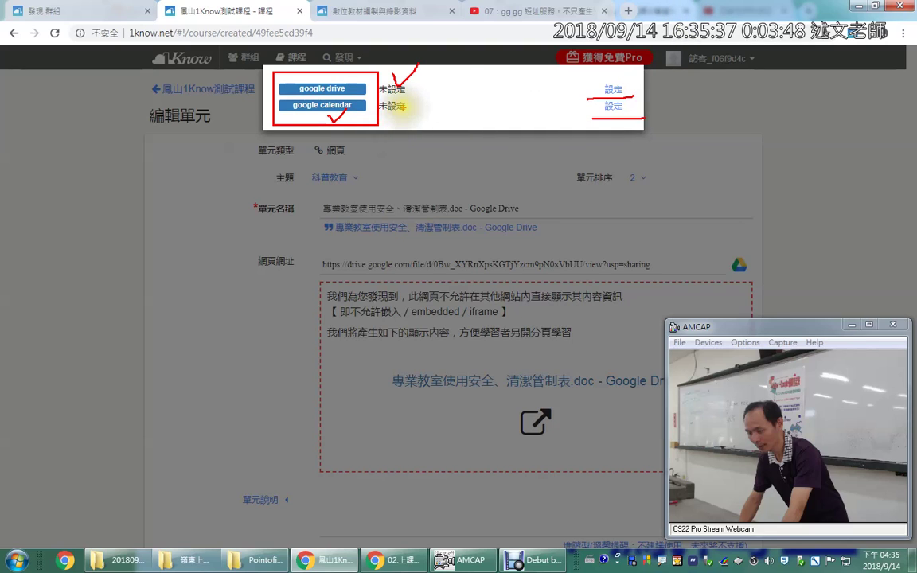
Step: Clear the screen annotations, mark the google drive entry and open its connection setup (設定)
key(Delete)
drag(348, 86, 374, 60)
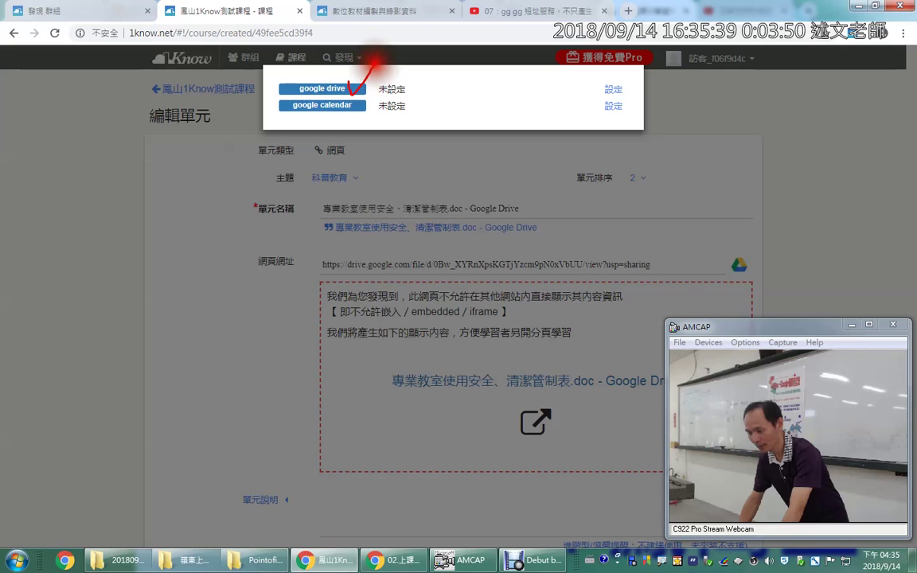
click(613, 91)
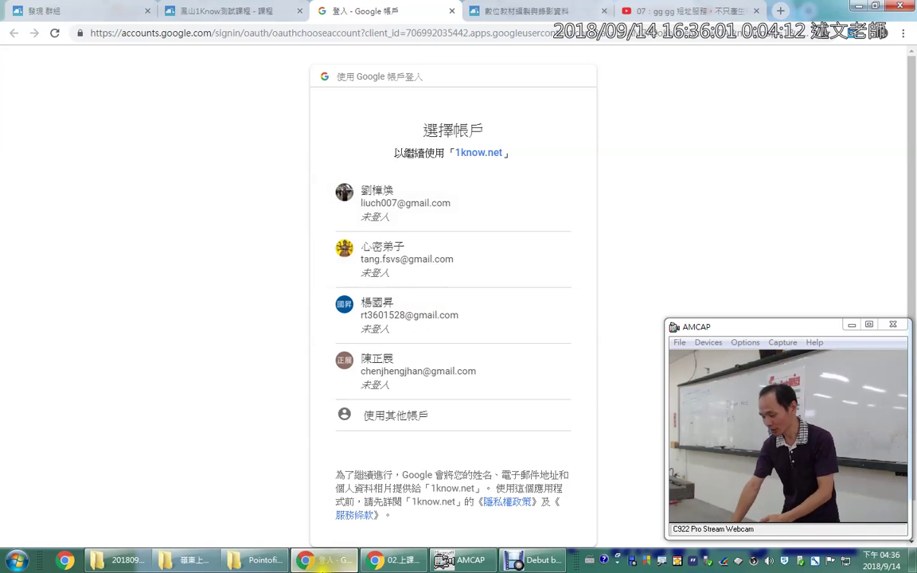
Step: Switch to the other Chrome window and add a draft web page (網頁) unit named 單元21 under the 經驗分享篇 topic
click(390, 559)
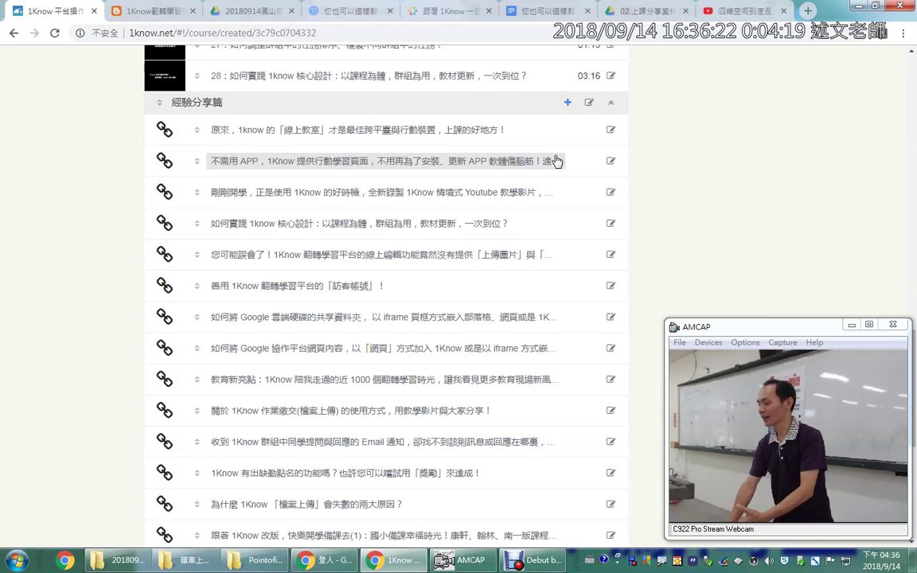
click(567, 102)
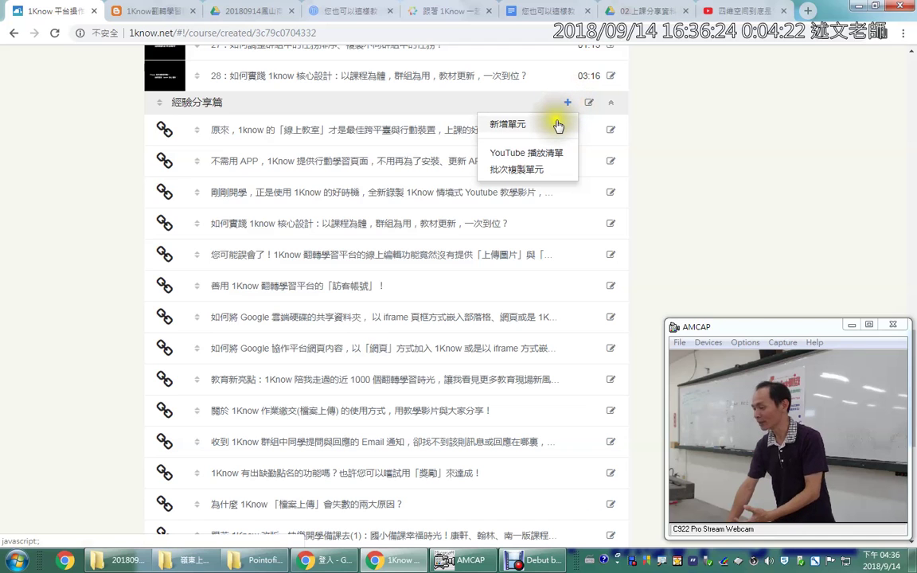
click(557, 128)
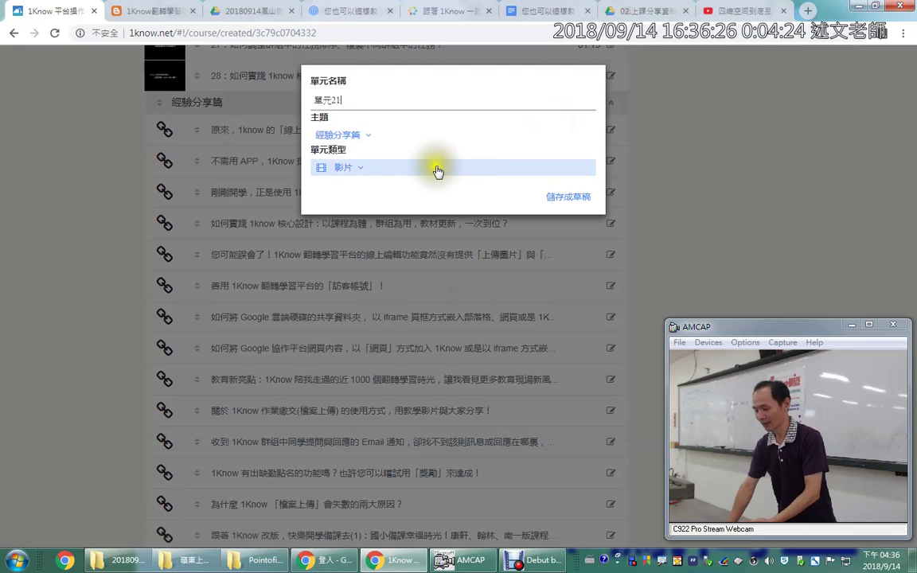
click(366, 170)
click(352, 204)
click(558, 195)
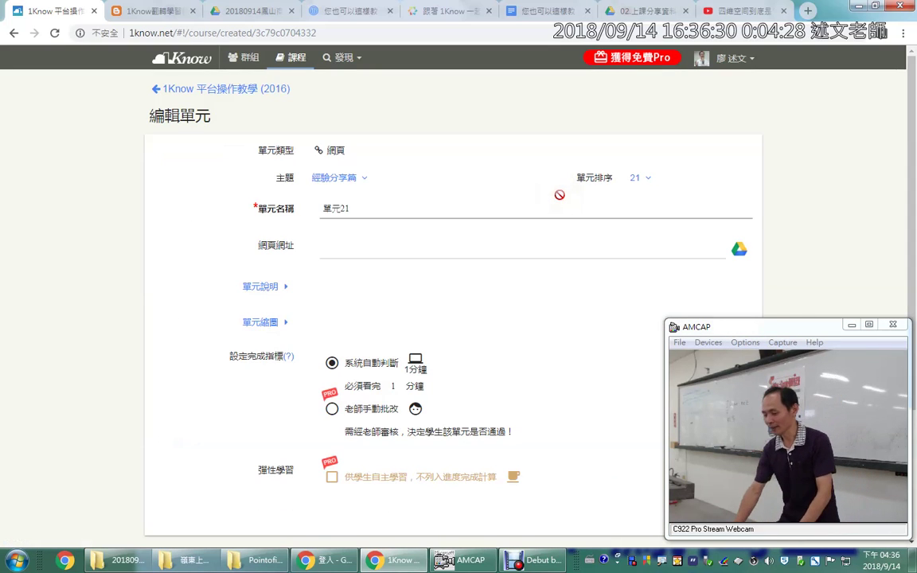
Step: Open the Google Drive file picker for the unit's web address, view its upload option, and filter the Drive files to documents (文件)
click(741, 252)
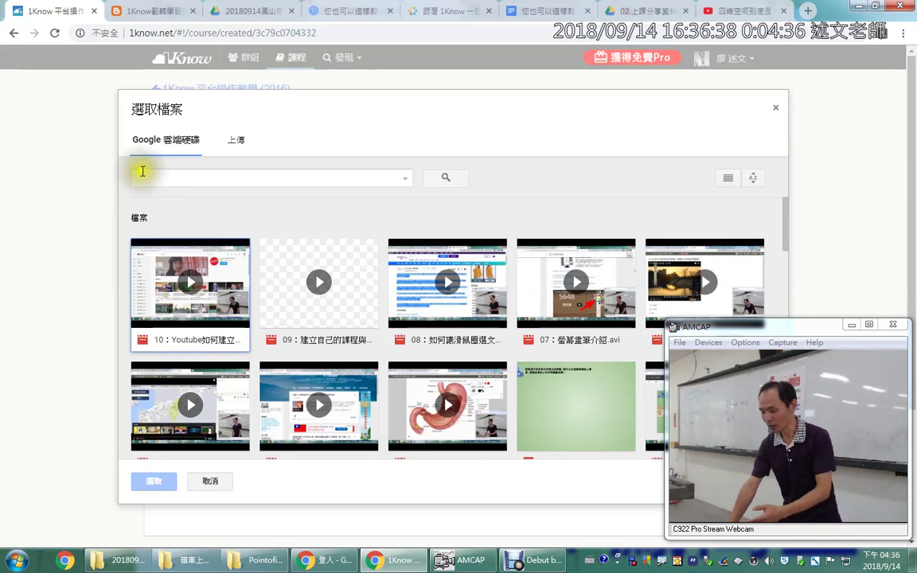
click(221, 178)
click(237, 144)
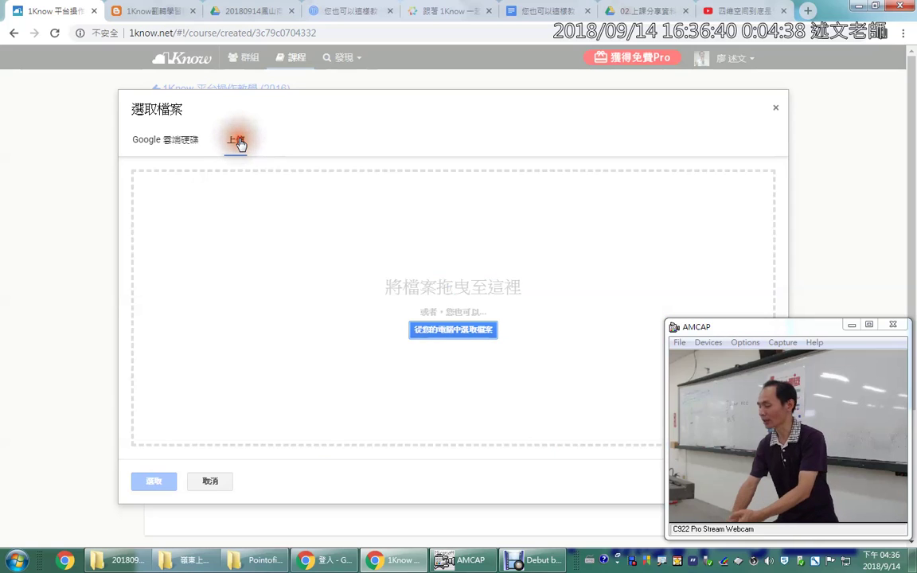
click(177, 148)
click(195, 177)
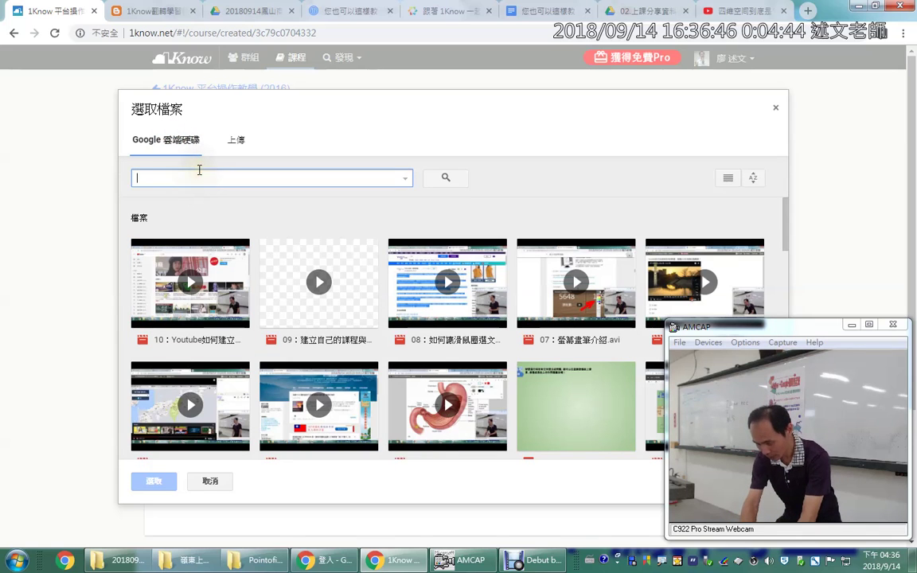
click(405, 177)
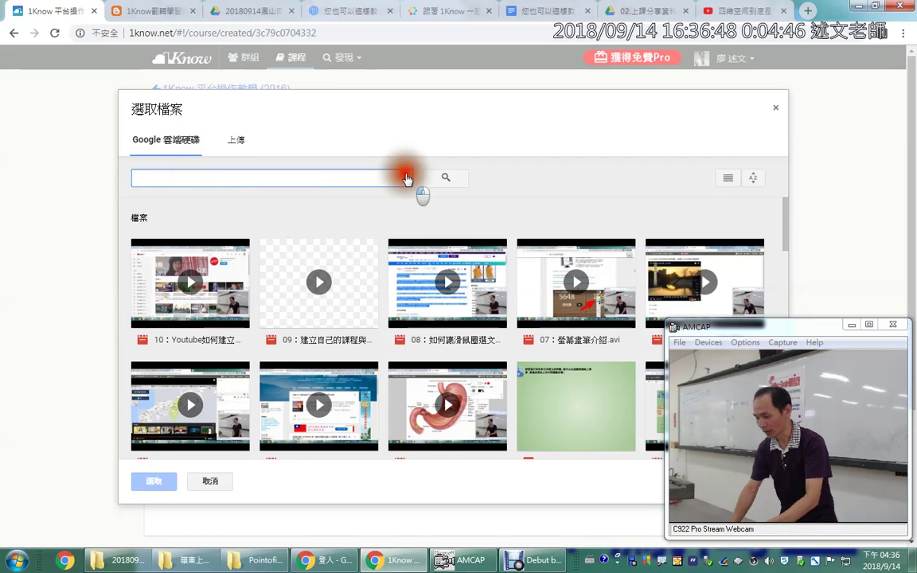
click(274, 268)
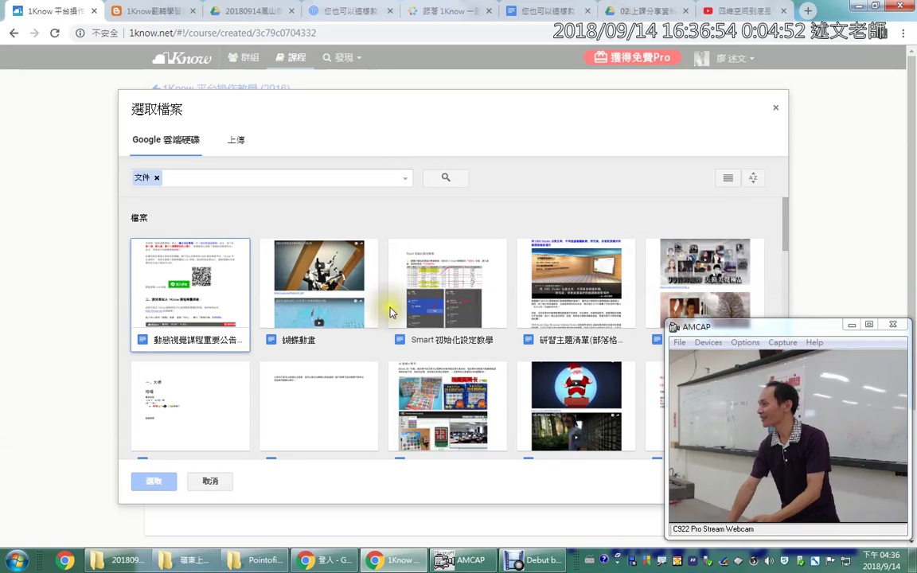
Step: Link the Word file 3DSMAX Construction Assembly Process Animation 基本建築組合動畫學習重點.docx from Drive as the unit's web page
scroll(390, 309, down, 5)
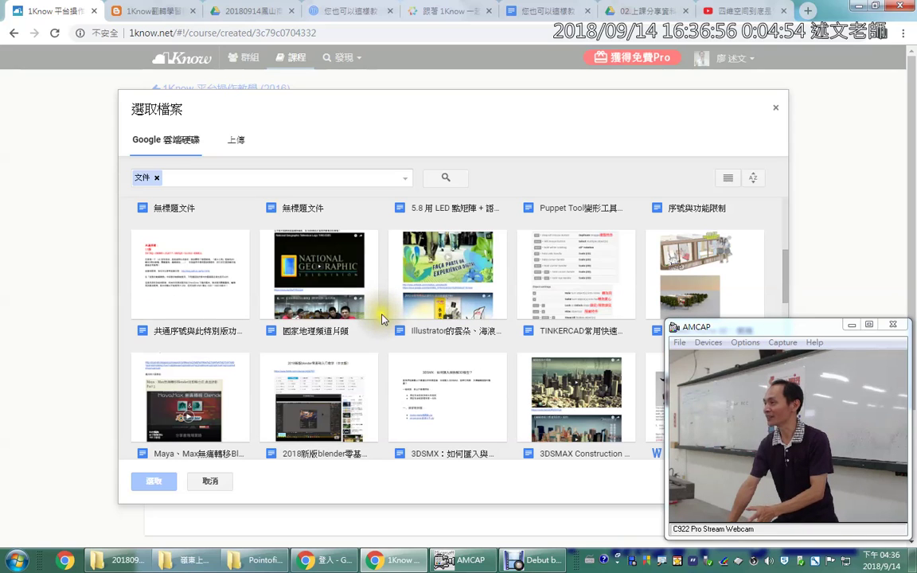
scroll(381, 319, down, 5)
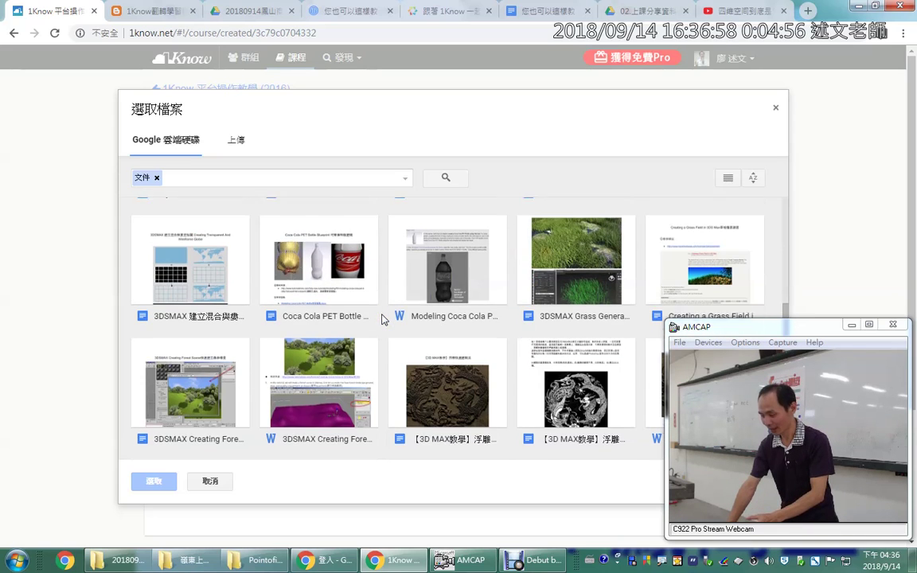
scroll(681, 301, up, 2)
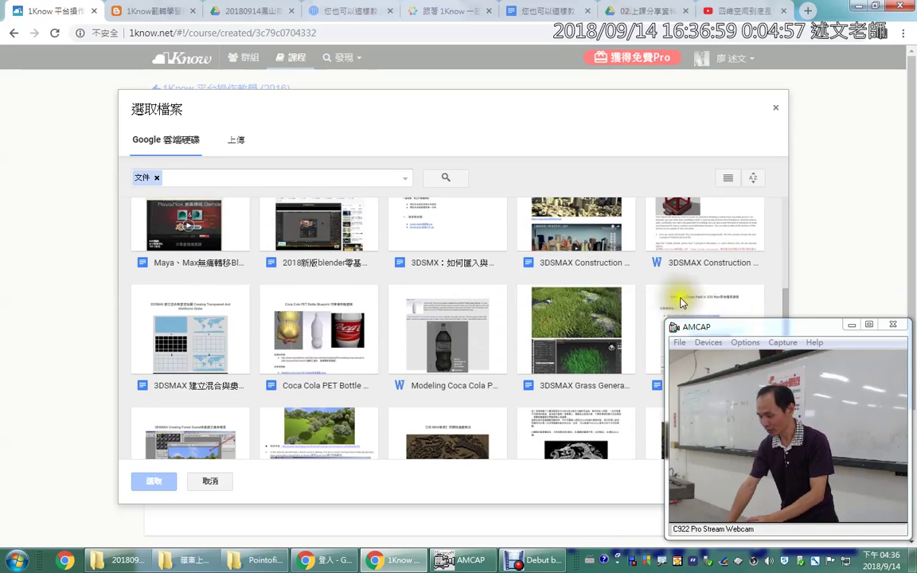
click(713, 229)
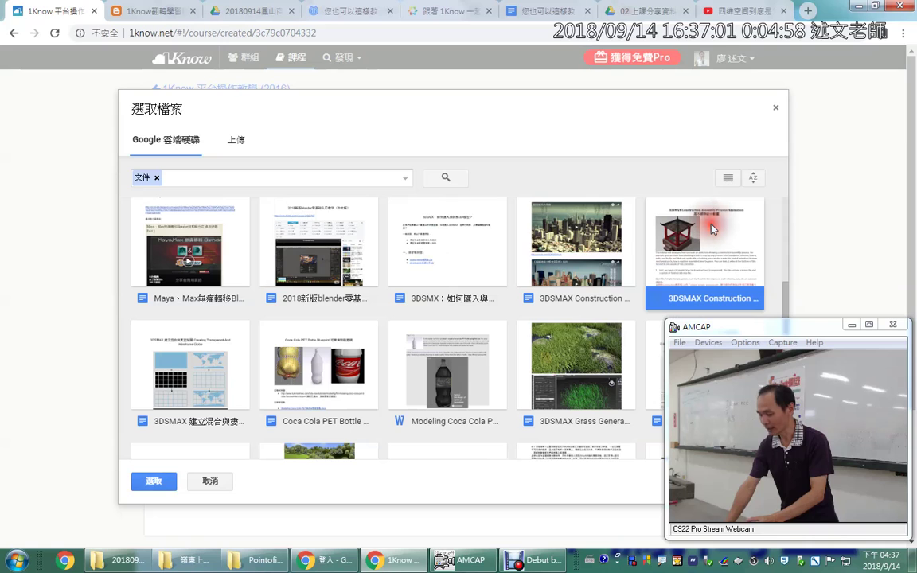
click(151, 482)
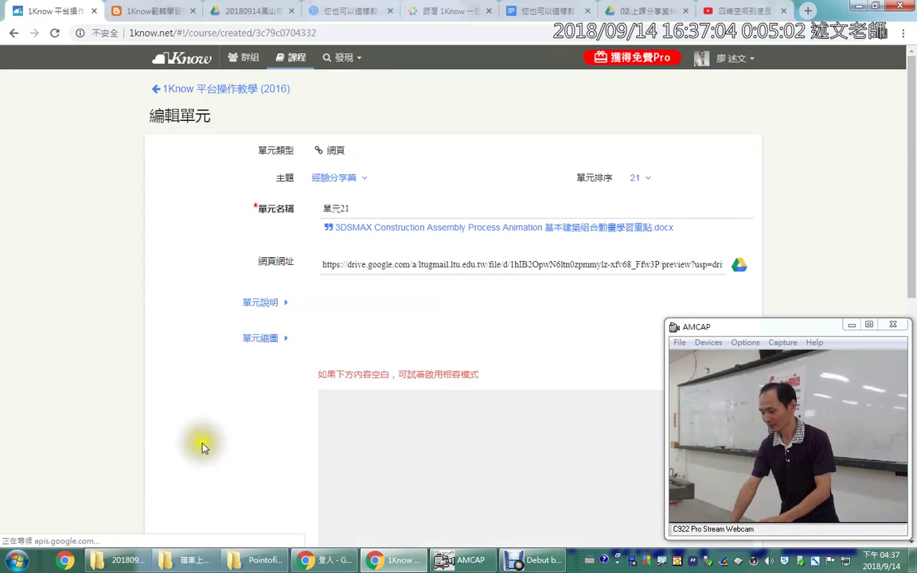
Step: Check the embedded document and set the unit name to the suggested title 3DSMAX Construction Assembly Process Animation 基本建築組合動畫學習重點.docx
scroll(231, 377, down, 3)
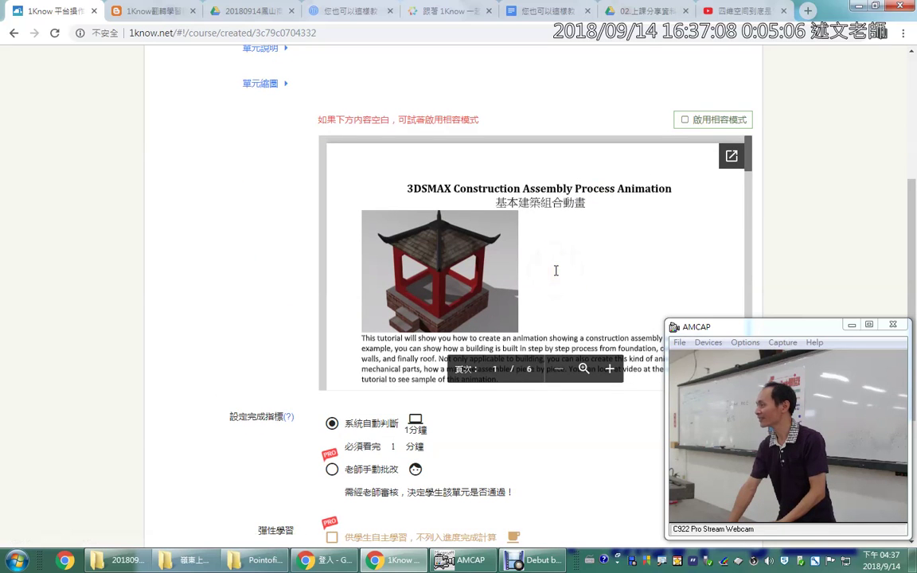
scroll(533, 219, up, 2)
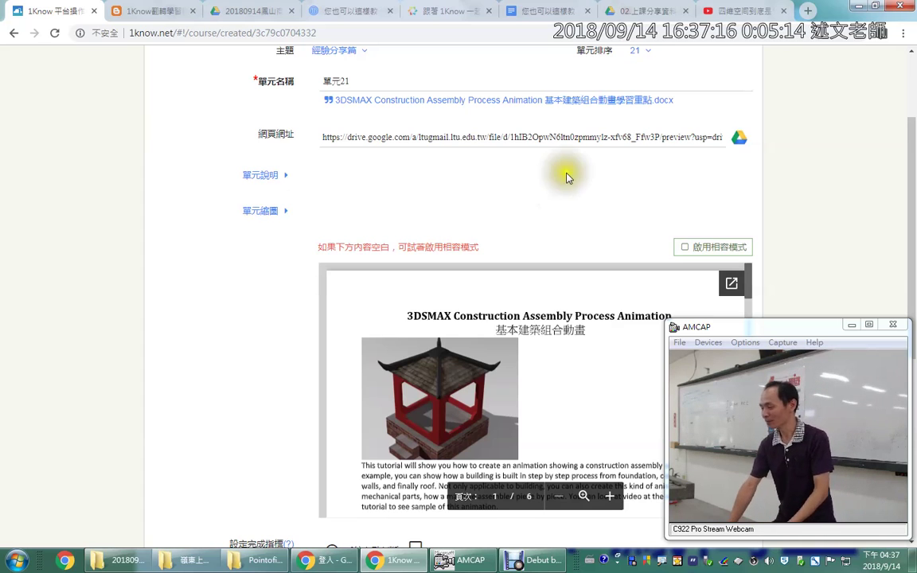
click(585, 102)
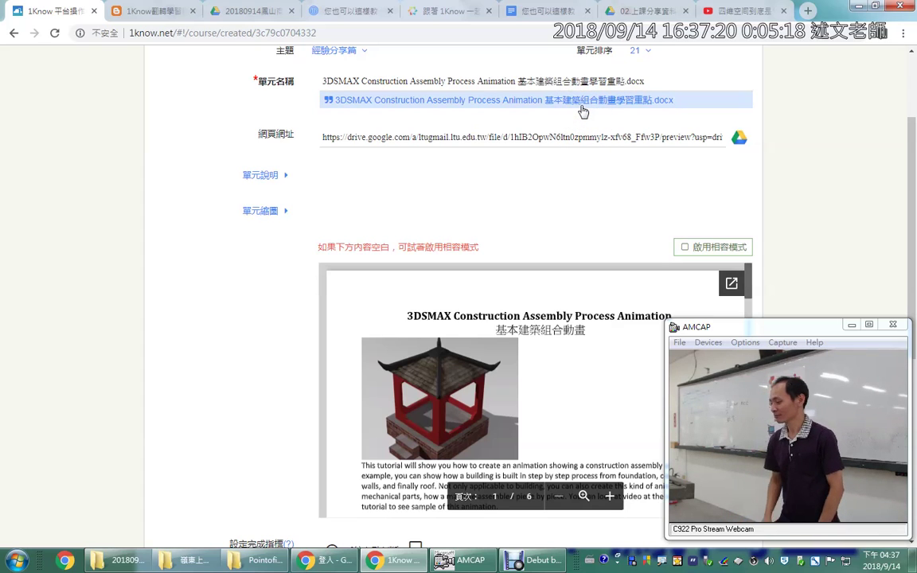
click(742, 140)
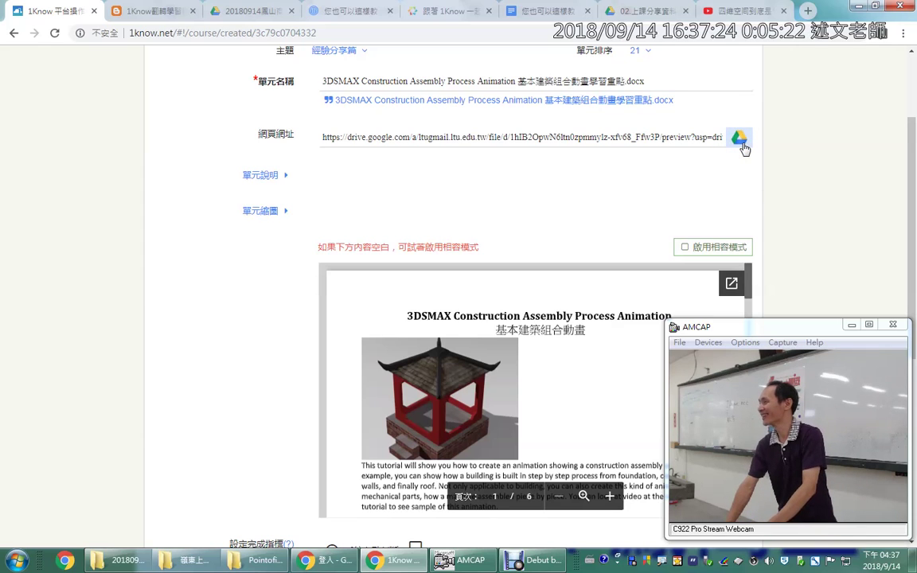
Step: Look up the cloud service management option (管理雲端服務) in the account options and close them
scroll(793, 150, up, 2)
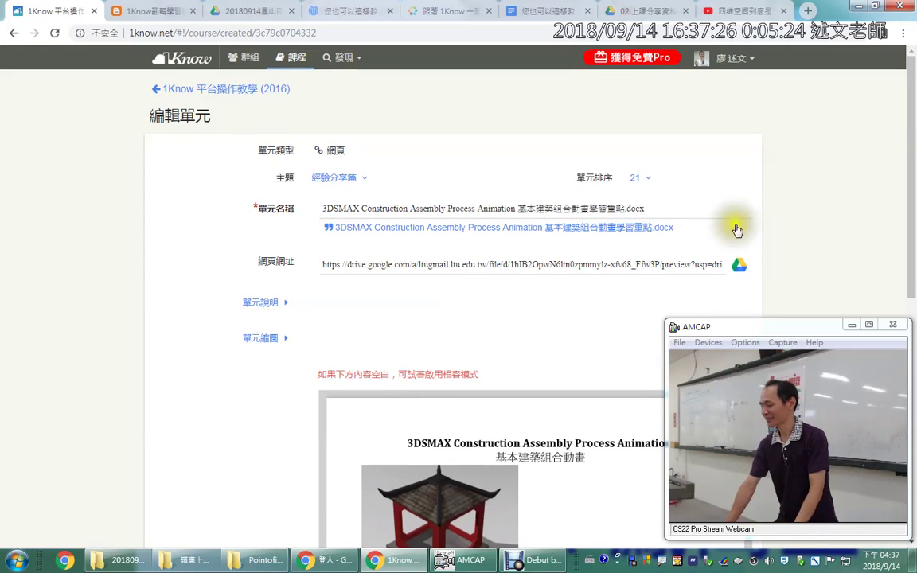
click(731, 58)
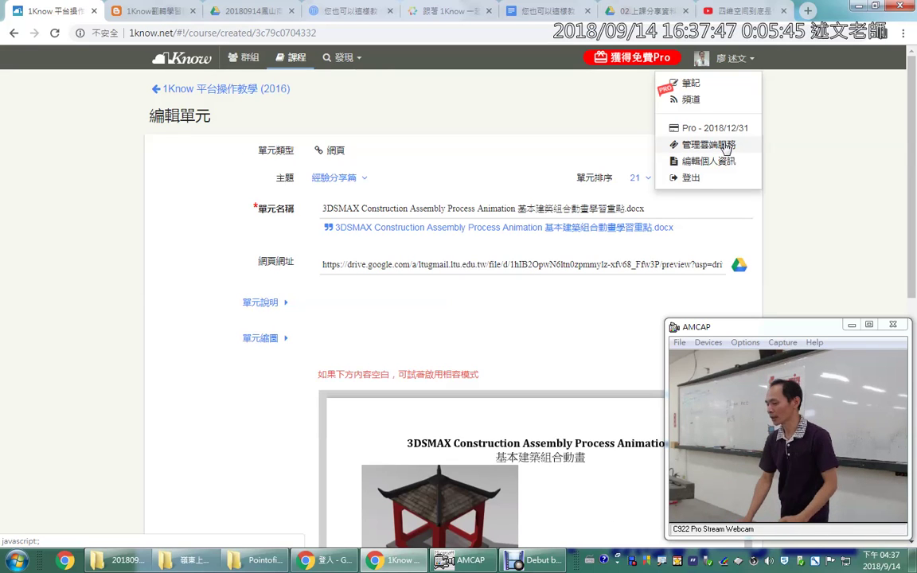
click(474, 147)
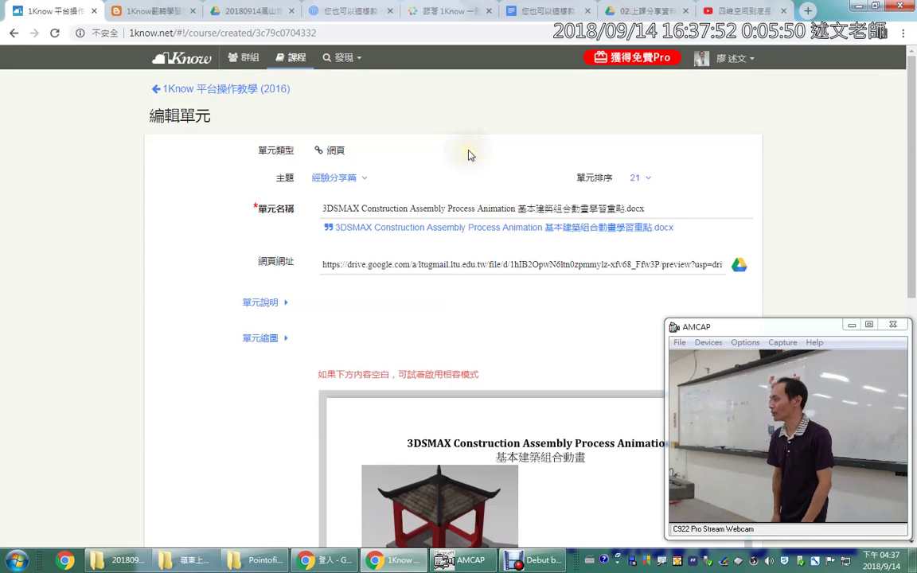
click(469, 162)
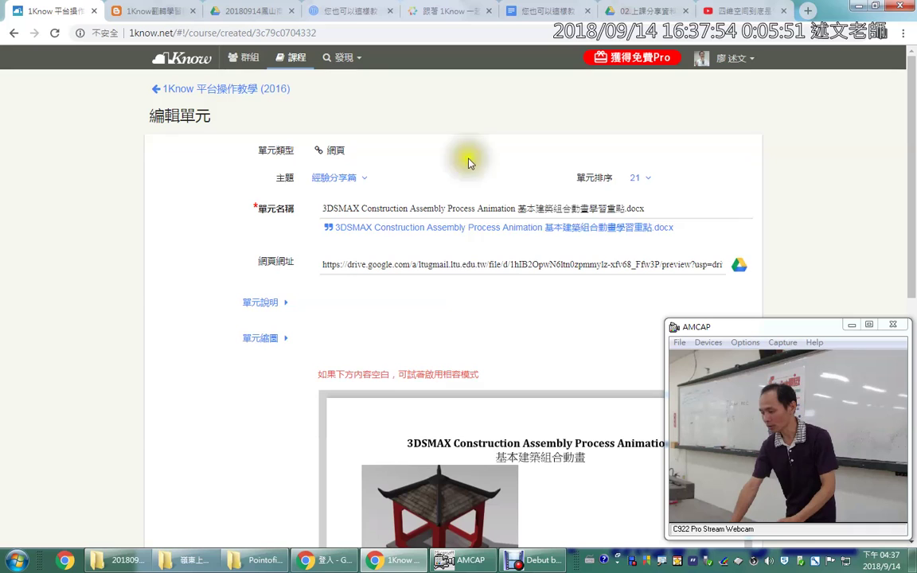
Step: Replace the unit's web page with the Google Drive document 研習主題清單(部落格公開資訊), filtering the files to documents (文件)
click(741, 265)
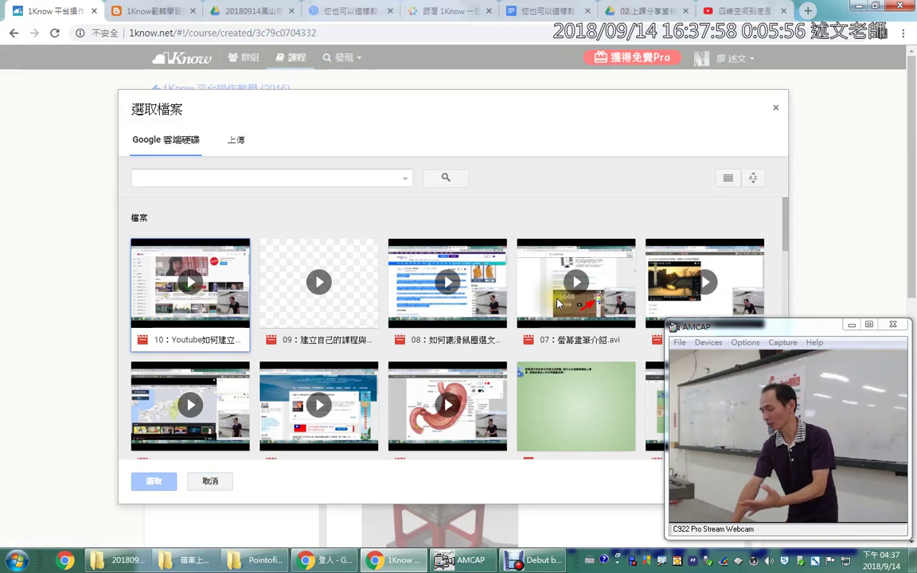
scroll(470, 284, down, 3)
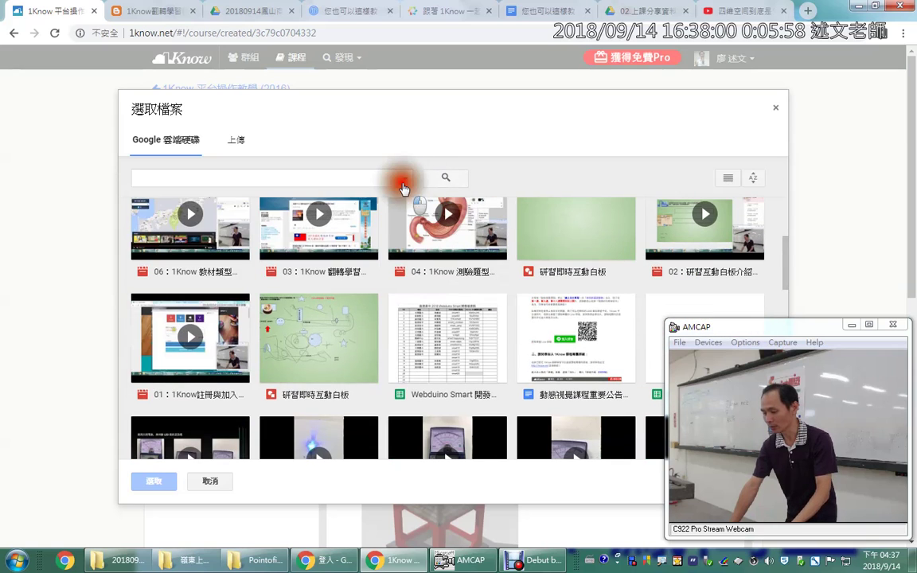
click(404, 184)
click(248, 271)
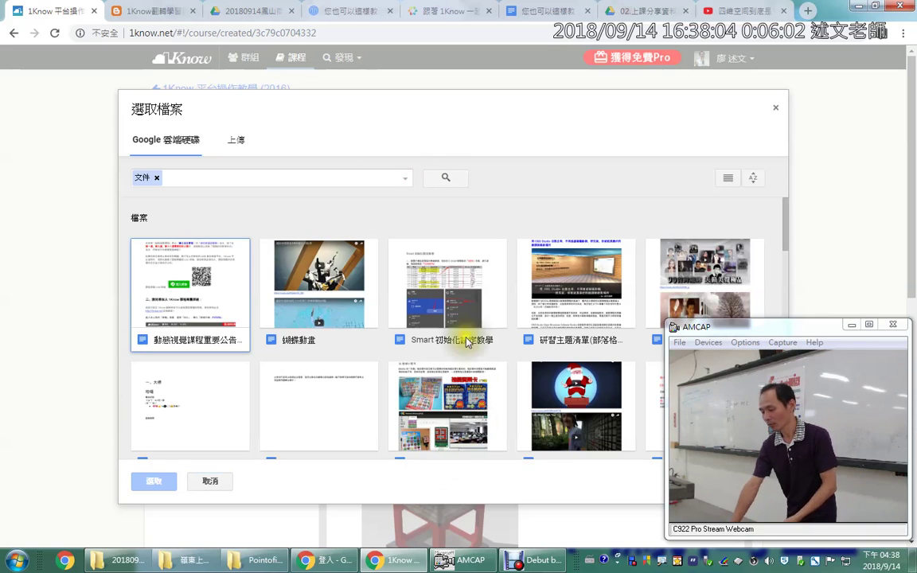
click(527, 259)
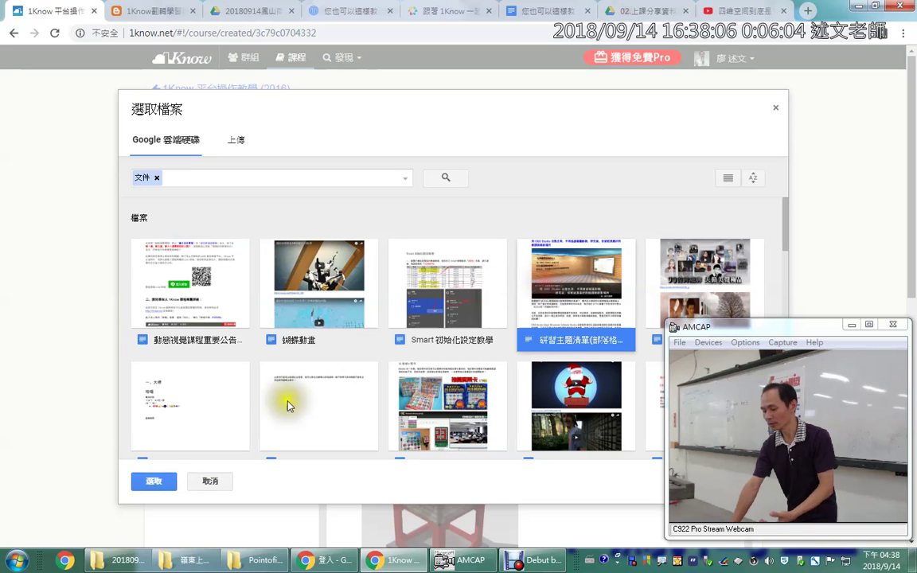
click(138, 484)
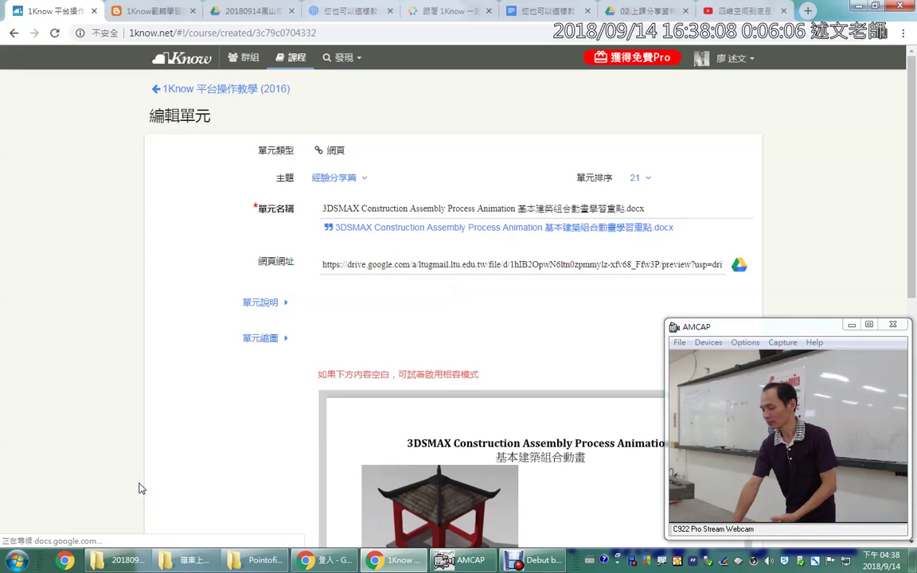
Step: Review the embedded document preview and completion settings of the unit, and return to the course 1Know 平台操作教學 (2016)
scroll(269, 406, down, 1)
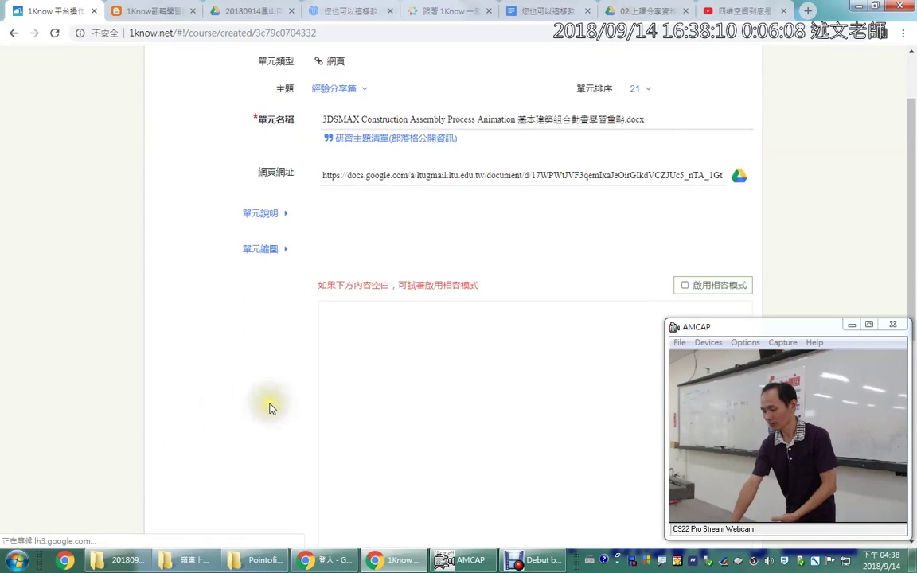
scroll(269, 408, down, 2)
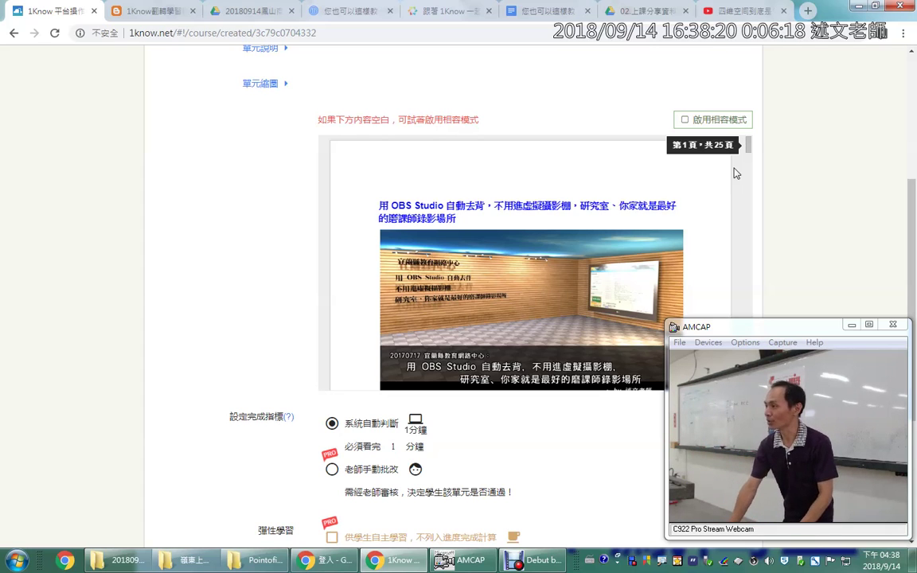
scroll(243, 322, down, 3)
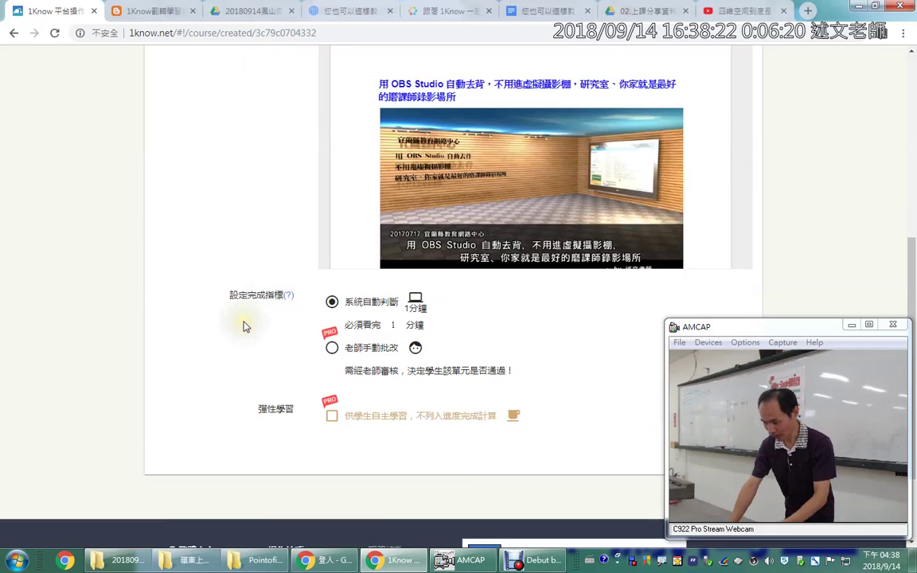
scroll(241, 319, down, 3)
scroll(242, 320, up, 10)
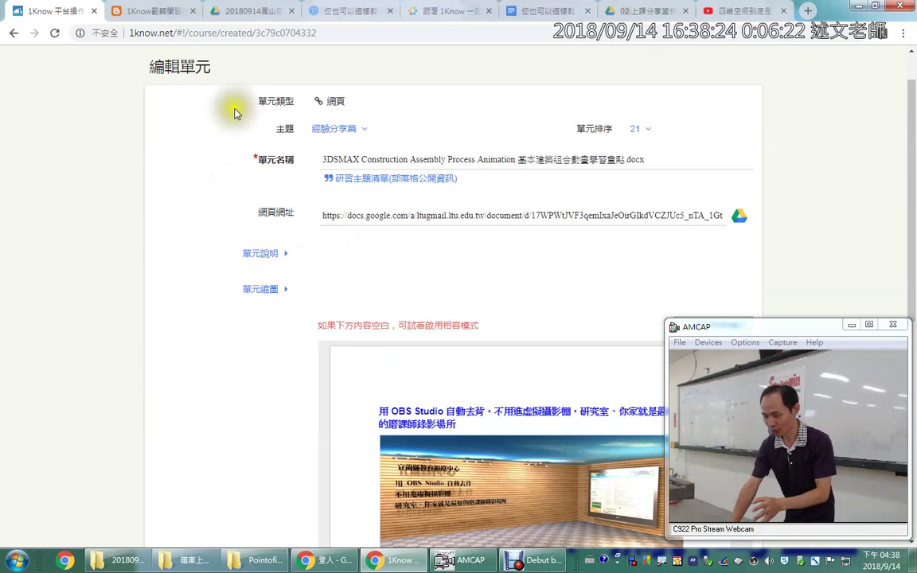
scroll(235, 113, up, 2)
click(205, 94)
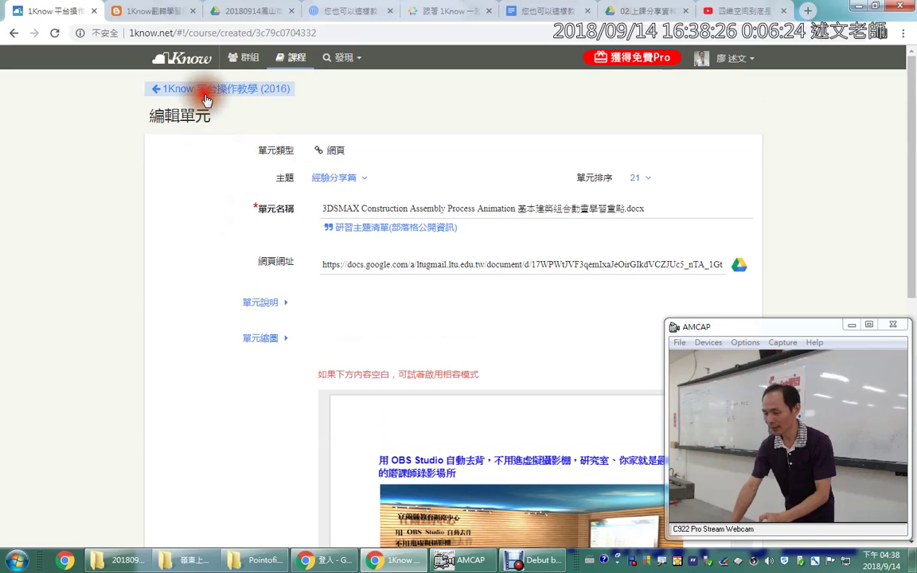
mouse_move(413, 568)
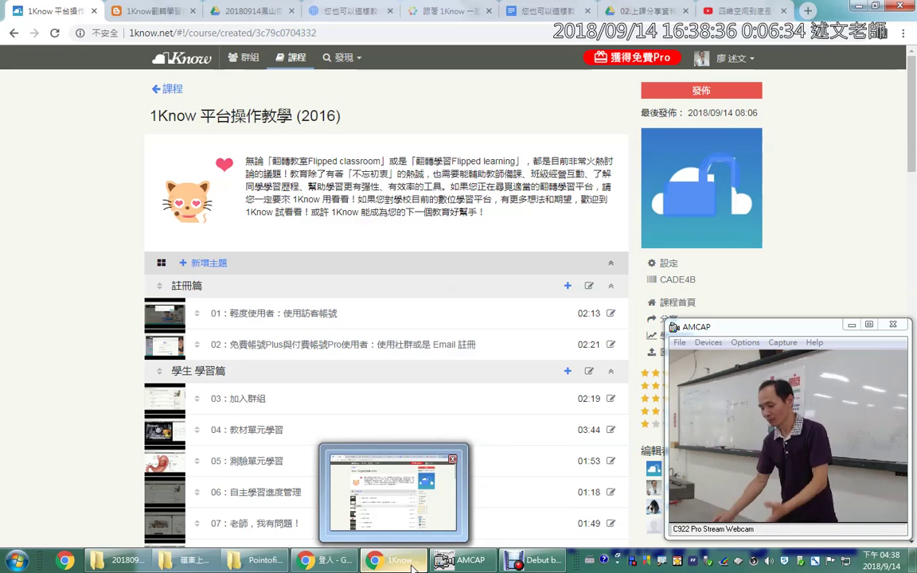
Step: Close the Google sign-in page and look up the file options of the Word document 專業教室使用安全、清潔管制表.doc in Google Drive
click(336, 508)
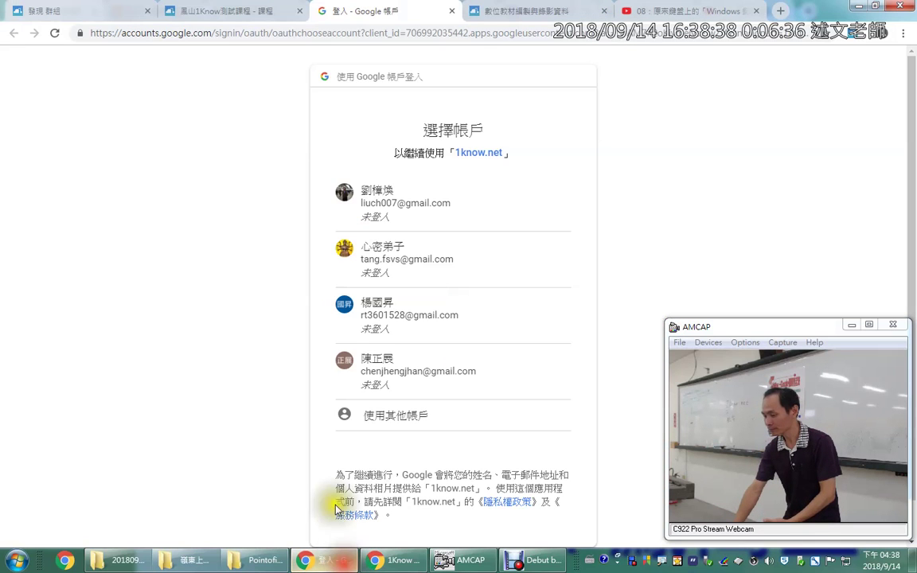
click(451, 10)
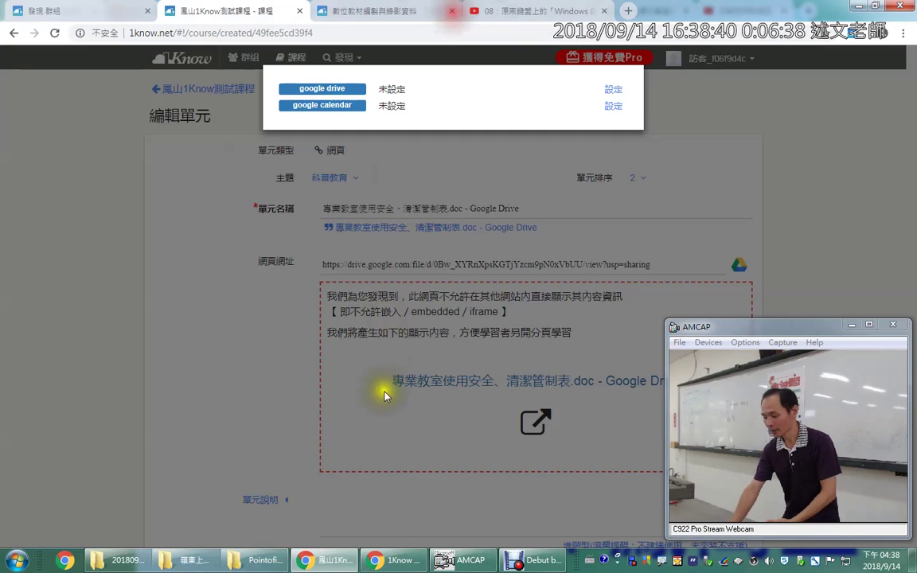
click(394, 560)
click(629, 14)
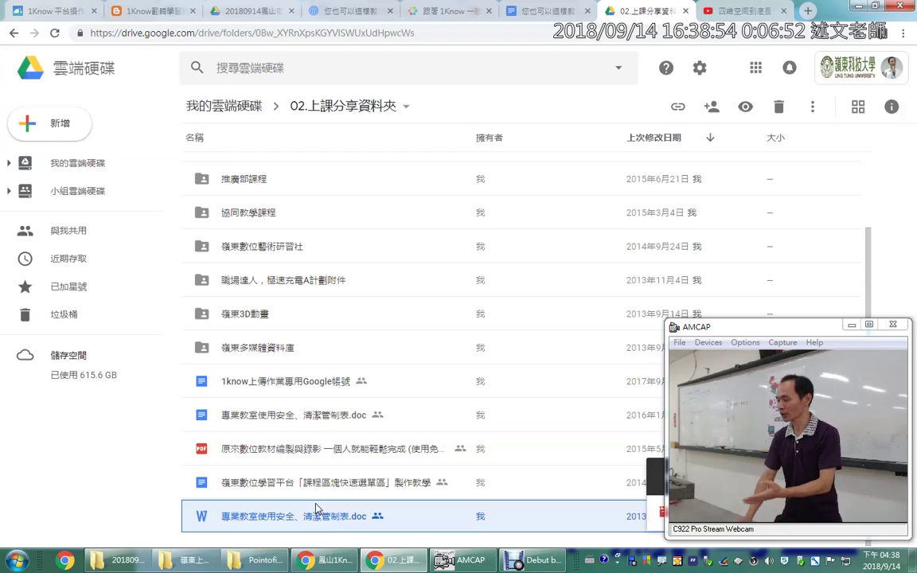
click(304, 514)
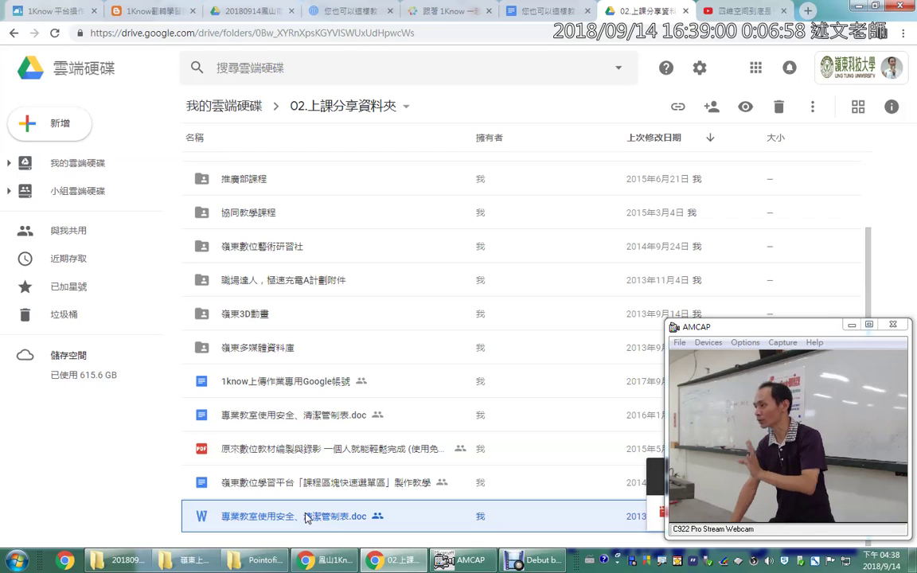
right_click(305, 517)
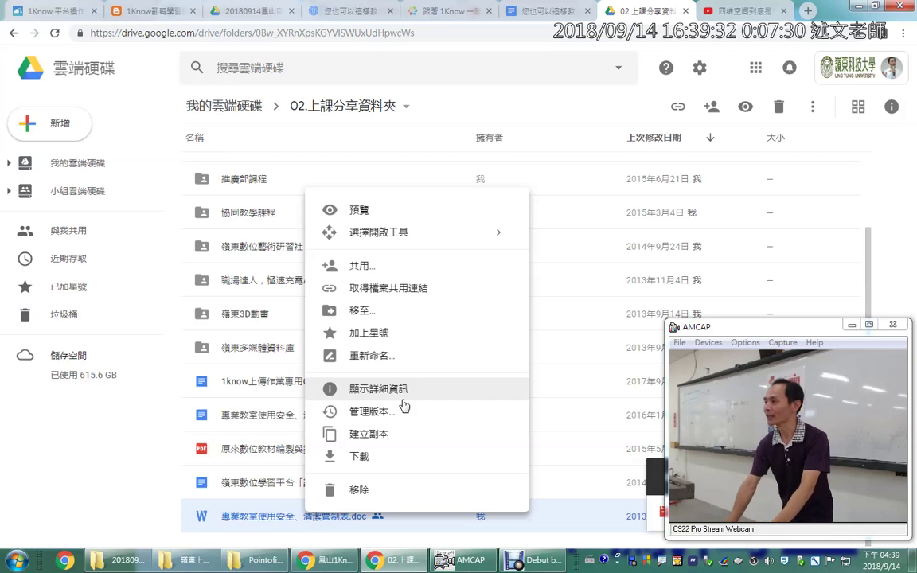
Step: Open the folder 螢幕錄影類 inside 03.嚴選免費軟體區 in My Drive (我的雲端硬碟)
click(243, 117)
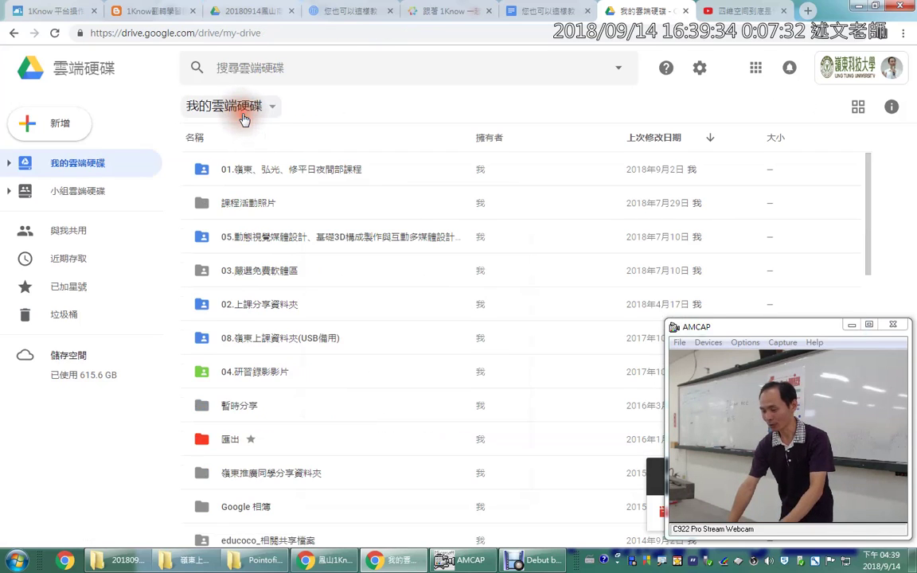
click(228, 271)
double_click(229, 271)
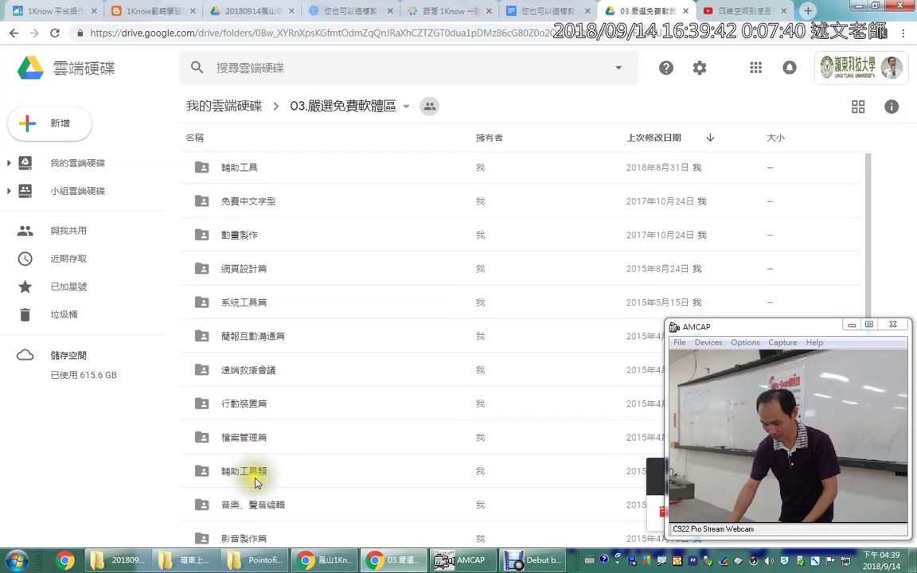
scroll(244, 471, down, 3)
scroll(253, 514, down, 2)
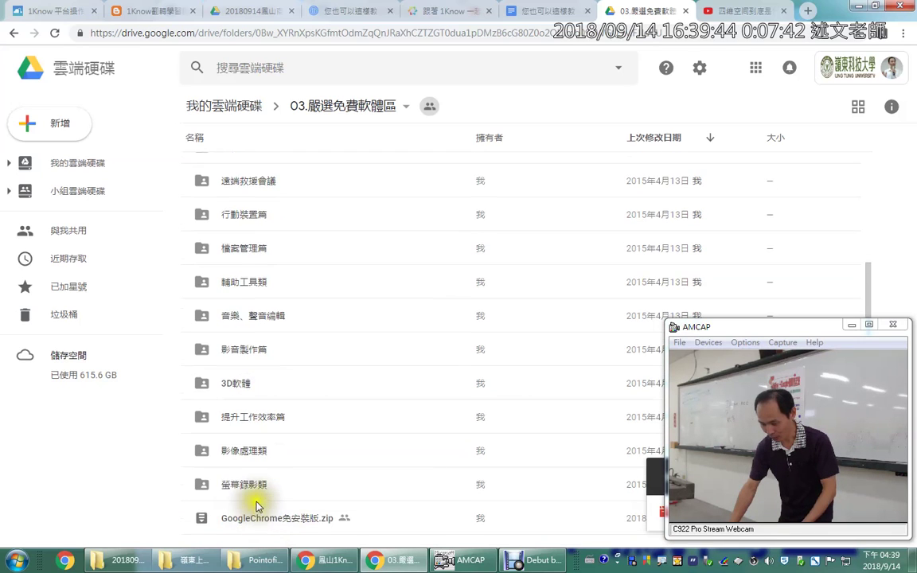
double_click(255, 488)
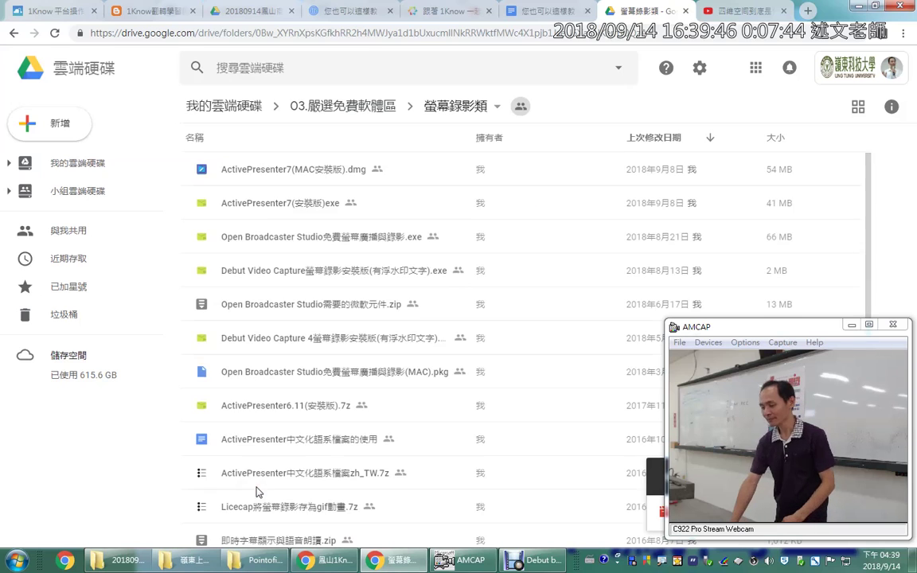
Step: Open version management (管理版本) for ActivePresenter7(安裝版)exe and examine the entry of its current version
click(292, 173)
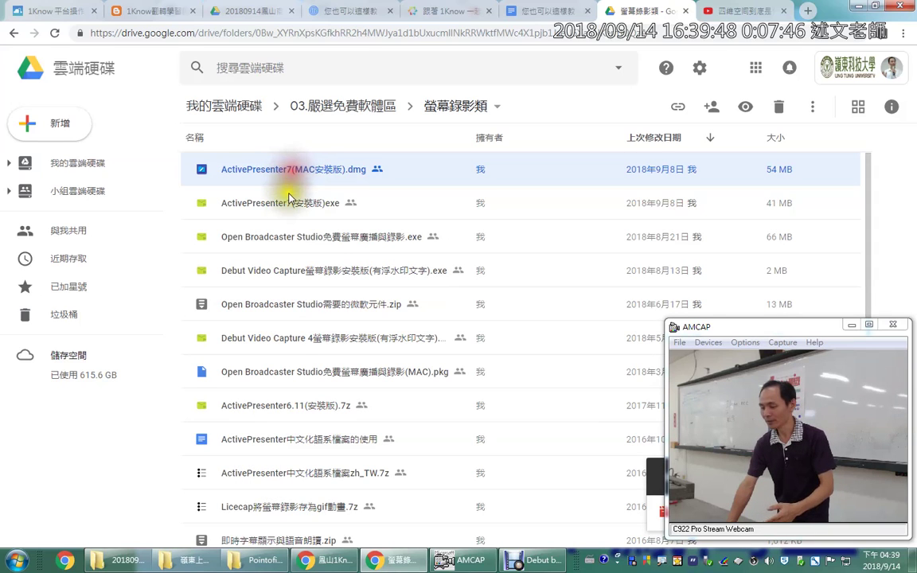
click(286, 205)
right_click(287, 205)
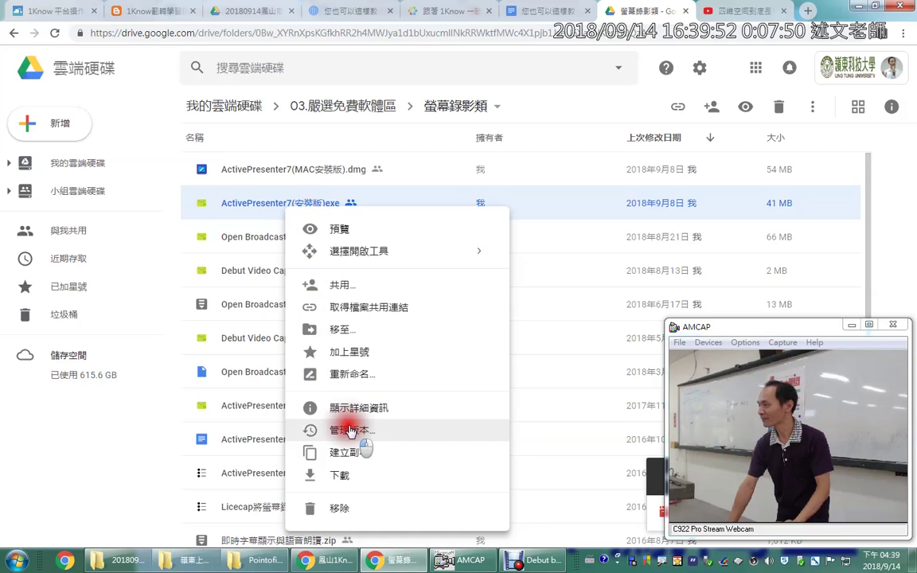
click(350, 431)
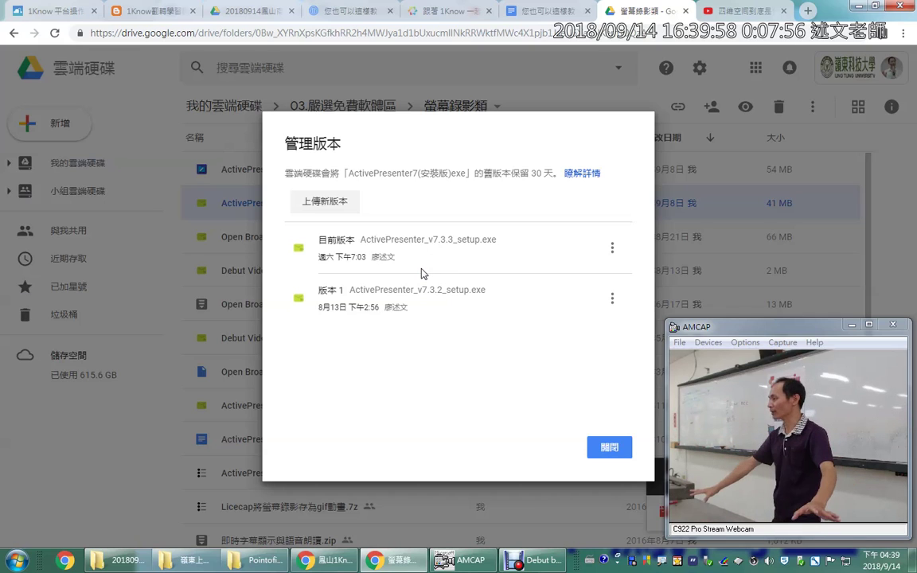
click(415, 272)
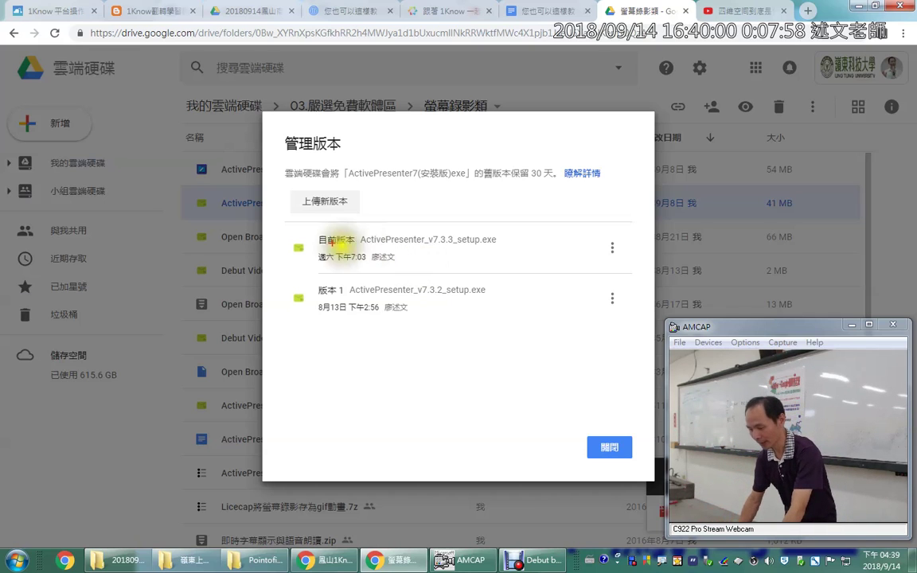
mouse_move(305, 231)
mouse_down()
mouse_move(600, 262)
mouse_move(620, 273)
mouse_up()
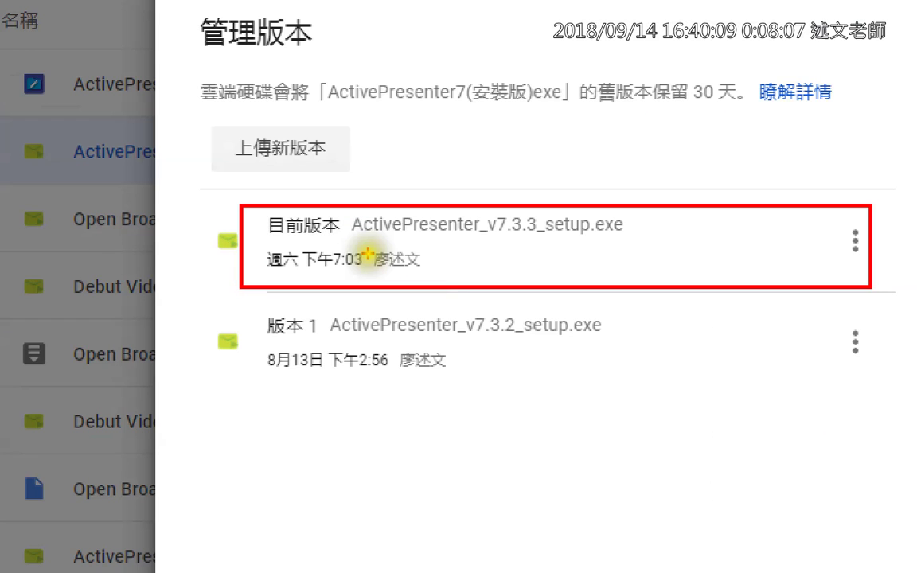
click(368, 255)
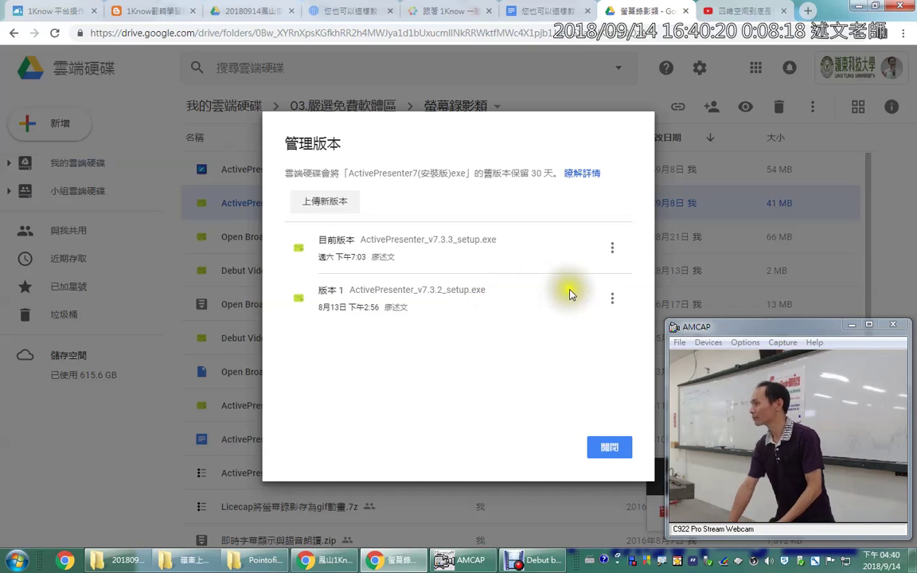
Step: Look up the options of the file's current and older versions, and its sharing link option (取得檔案共用連結) outside version management
click(611, 298)
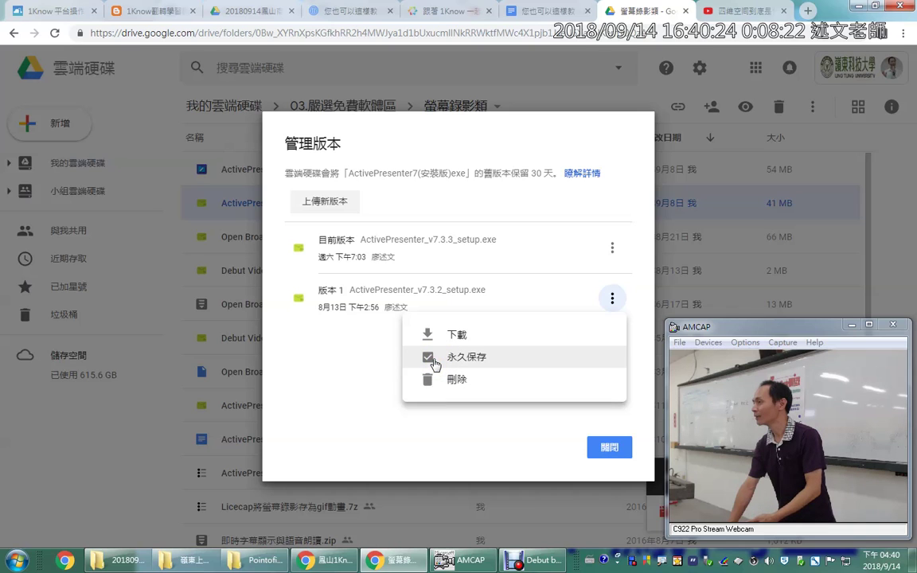
click(344, 368)
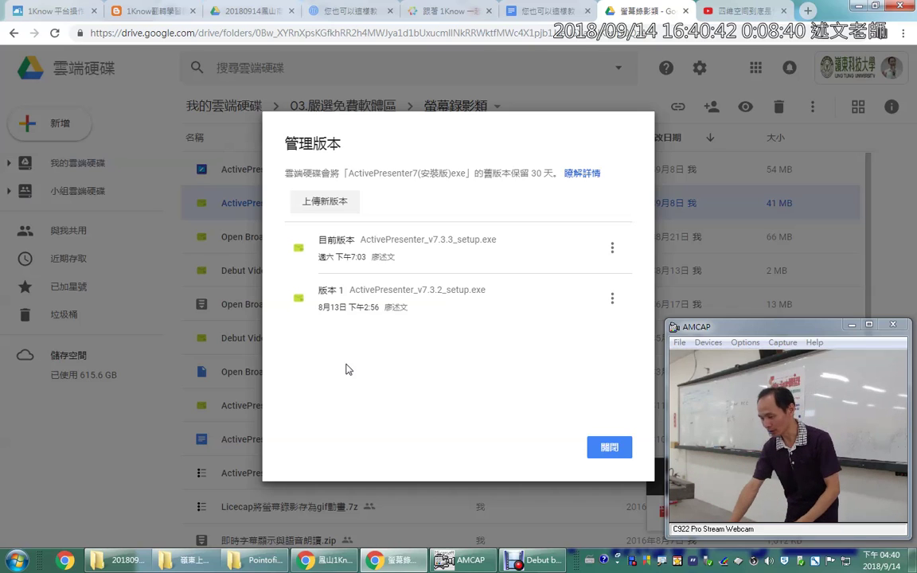
click(612, 247)
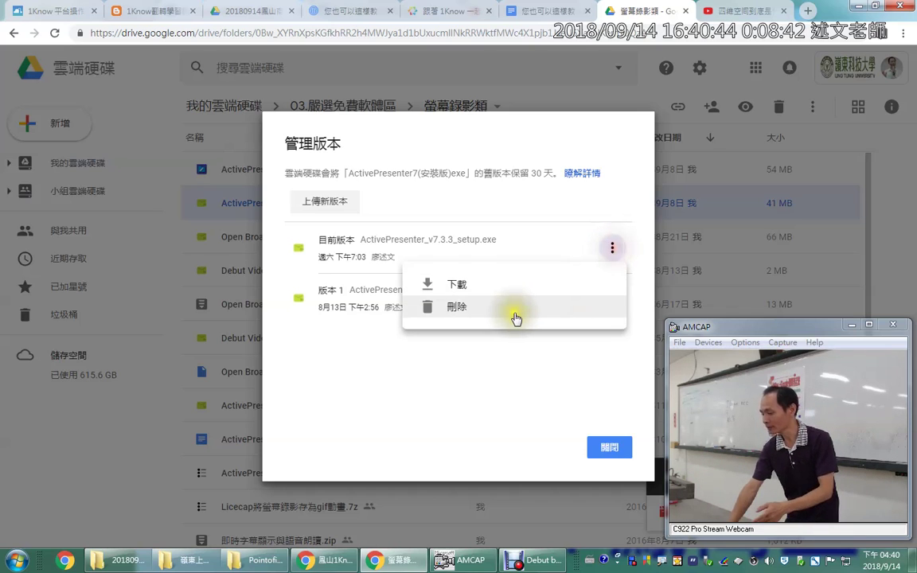
click(516, 368)
click(612, 299)
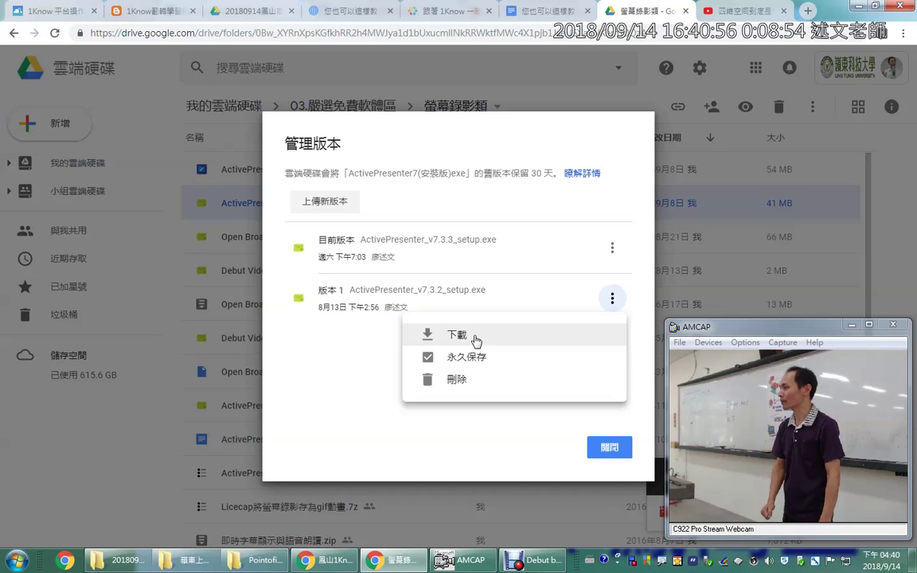
click(597, 452)
click(597, 452)
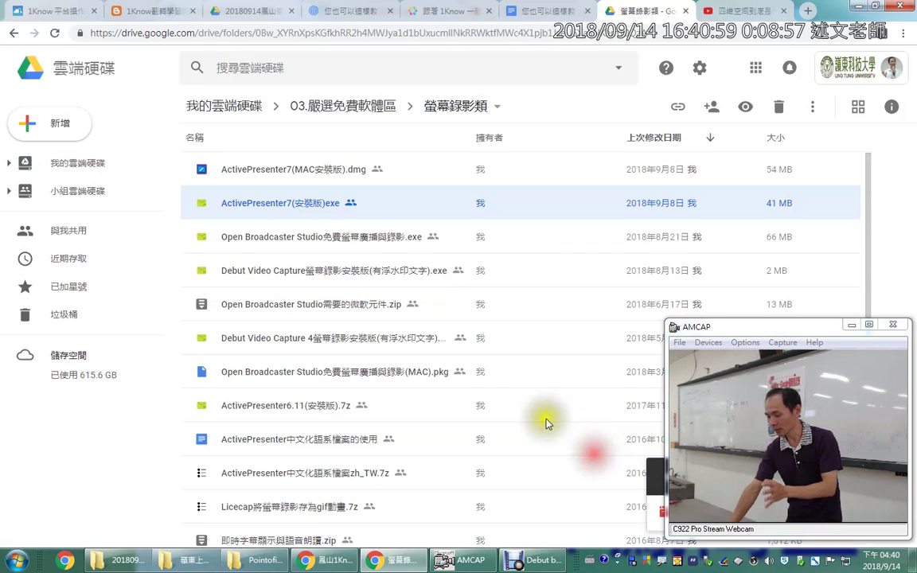
right_click(313, 207)
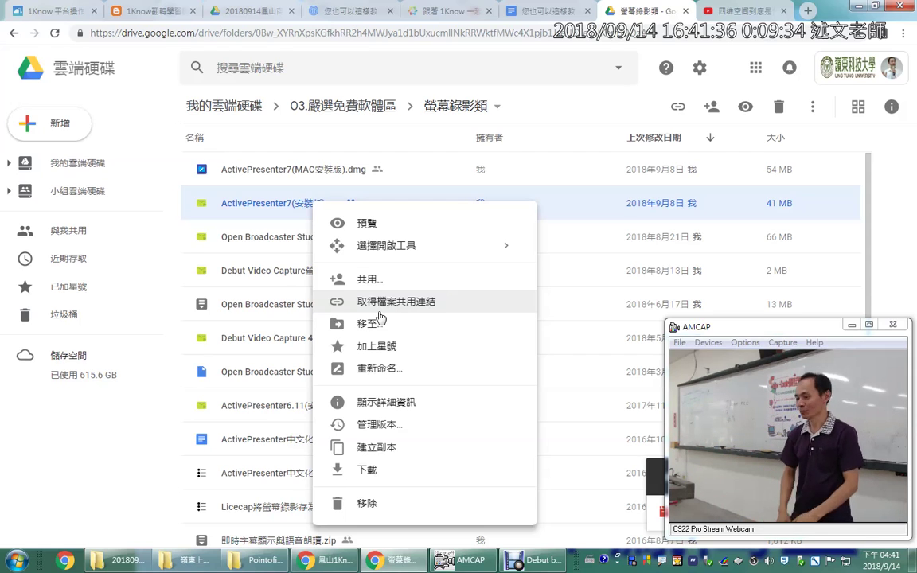
Step: Return to the 1Know unit editor, dismiss the cloud service settings and examine the Drive link in the web page address (網頁網址)
click(325, 559)
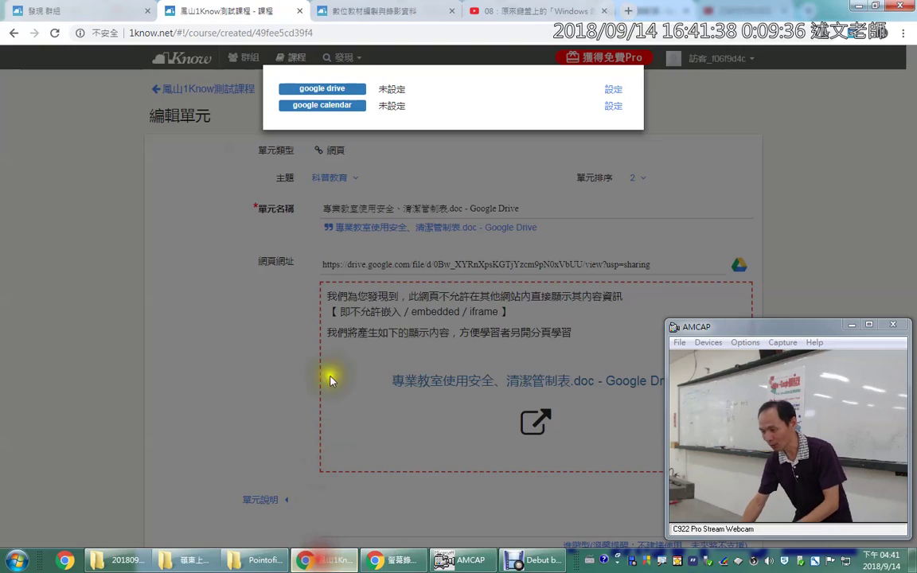
click(685, 154)
click(338, 209)
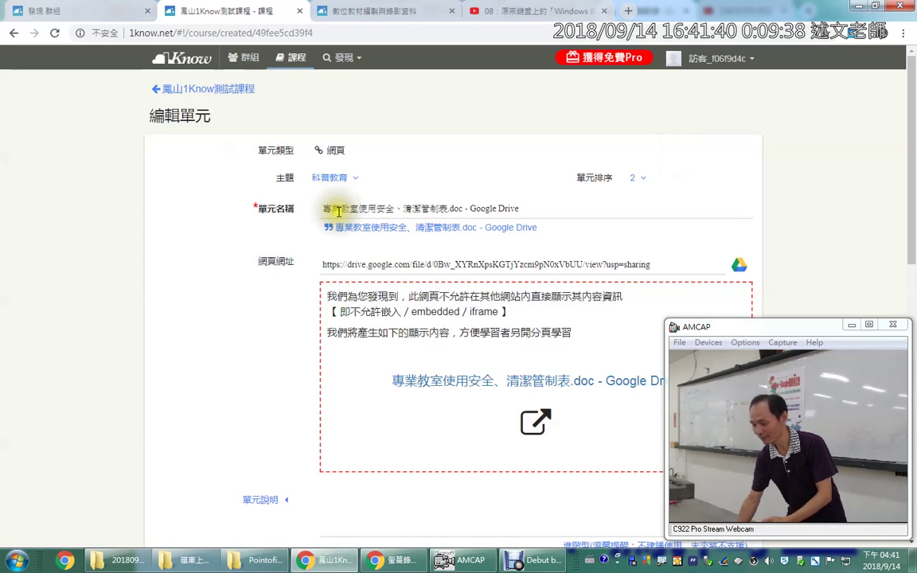
double_click(355, 264)
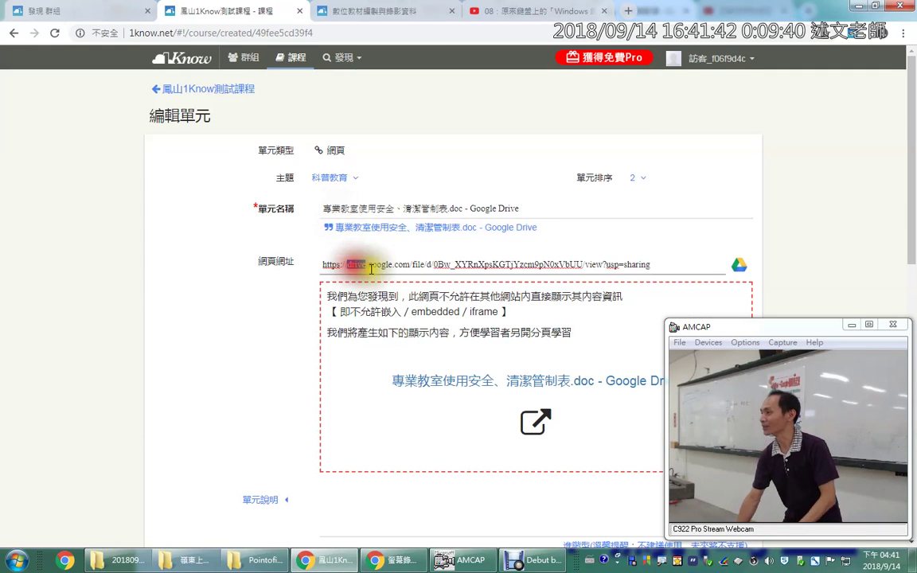